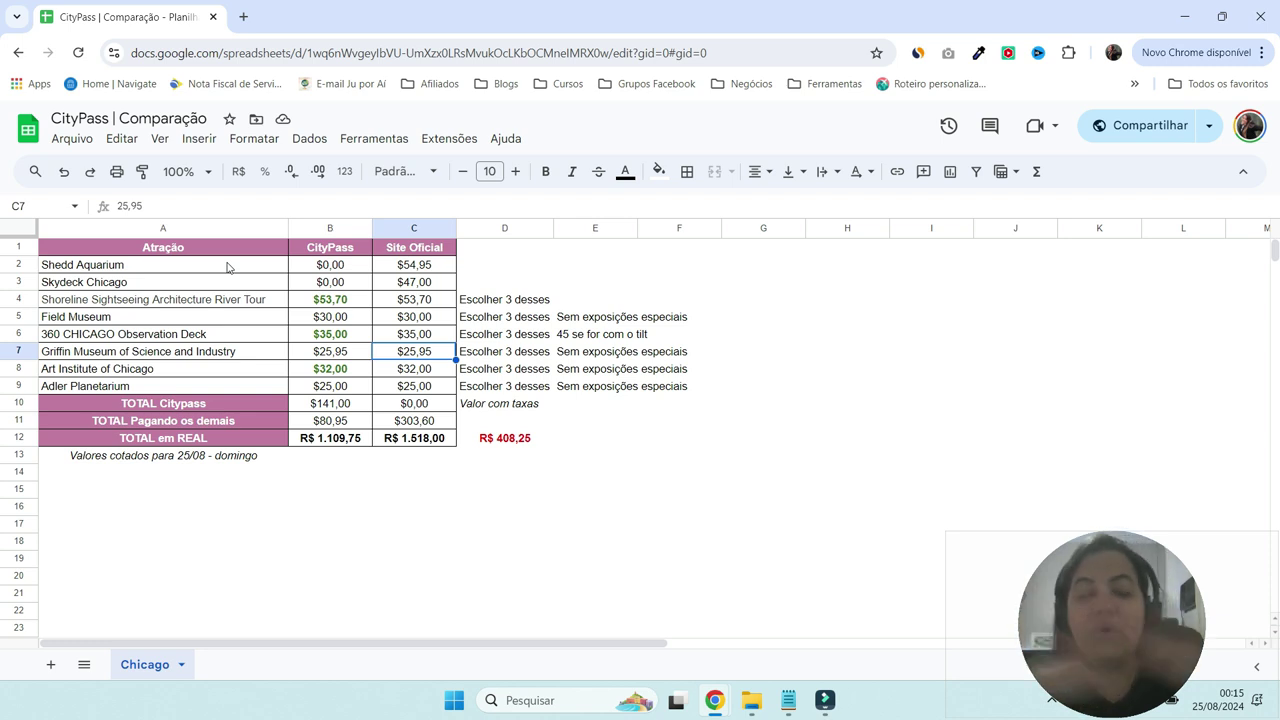
Highlight Shedd Aquarium and Skydeck Chicago with their prices, and the six optional attractions from Shoreline Sightseeing to Adler Planetarium.
left_click_drag(227, 265, 395, 287)
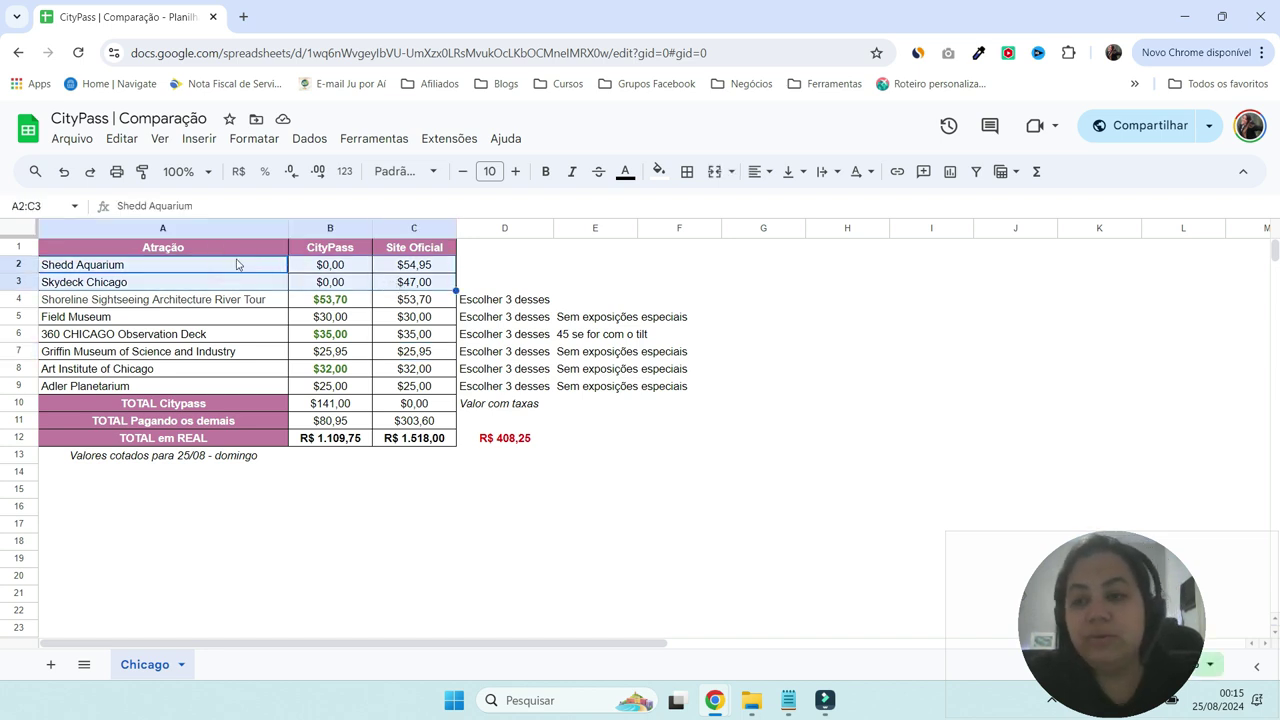
left_click_drag(228, 270, 228, 283)
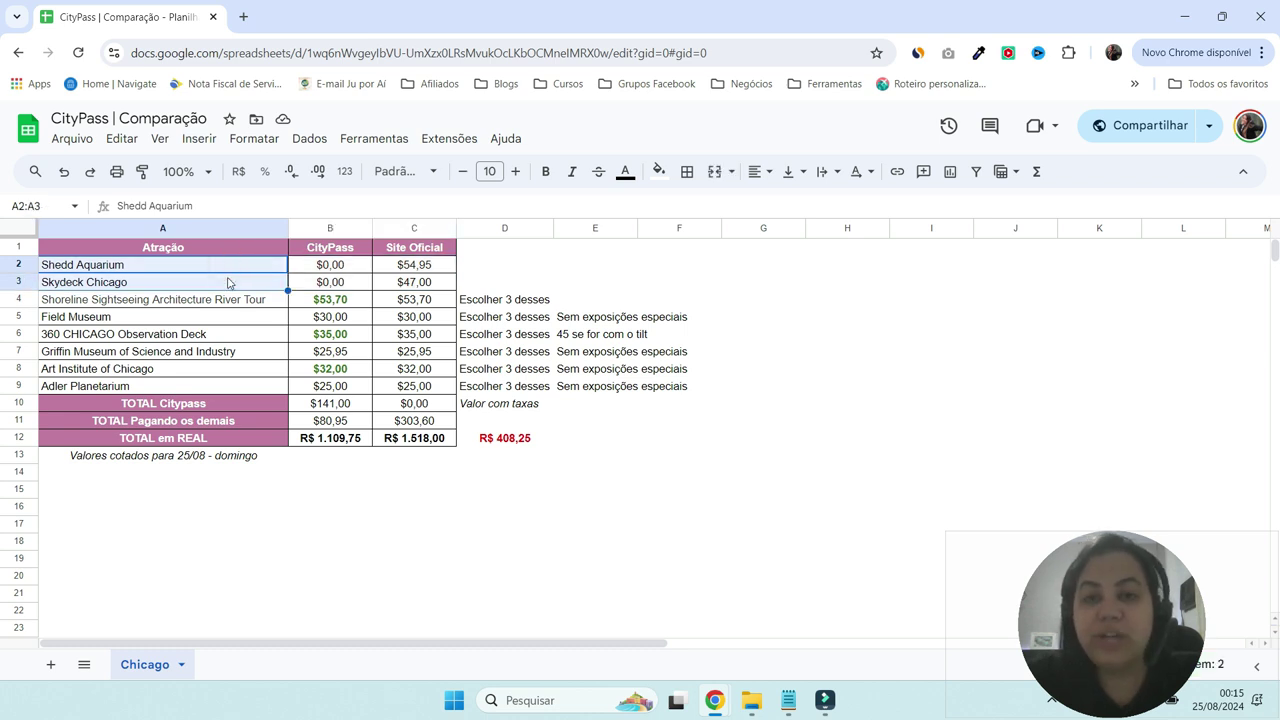
left_click_drag(228, 299, 228, 388)
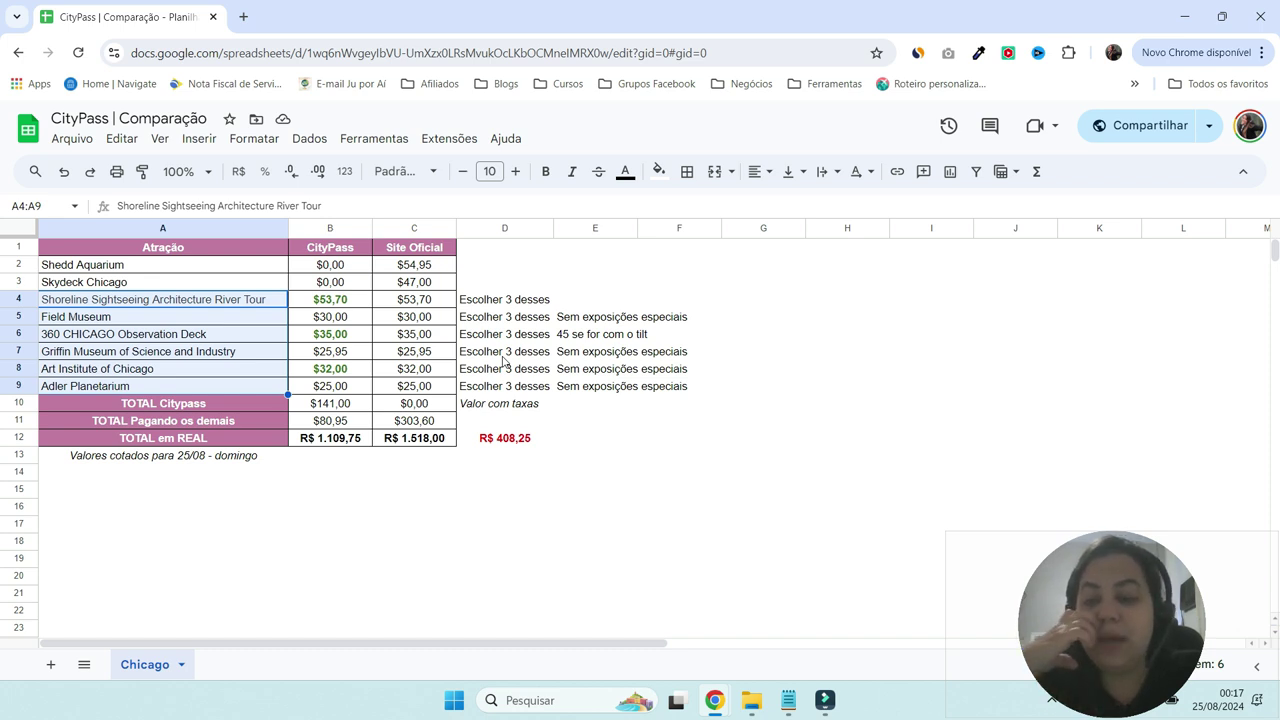
Examine the CityPass column's pass total and the formula that sums the attractions paid for separately.
left_click(325, 407)
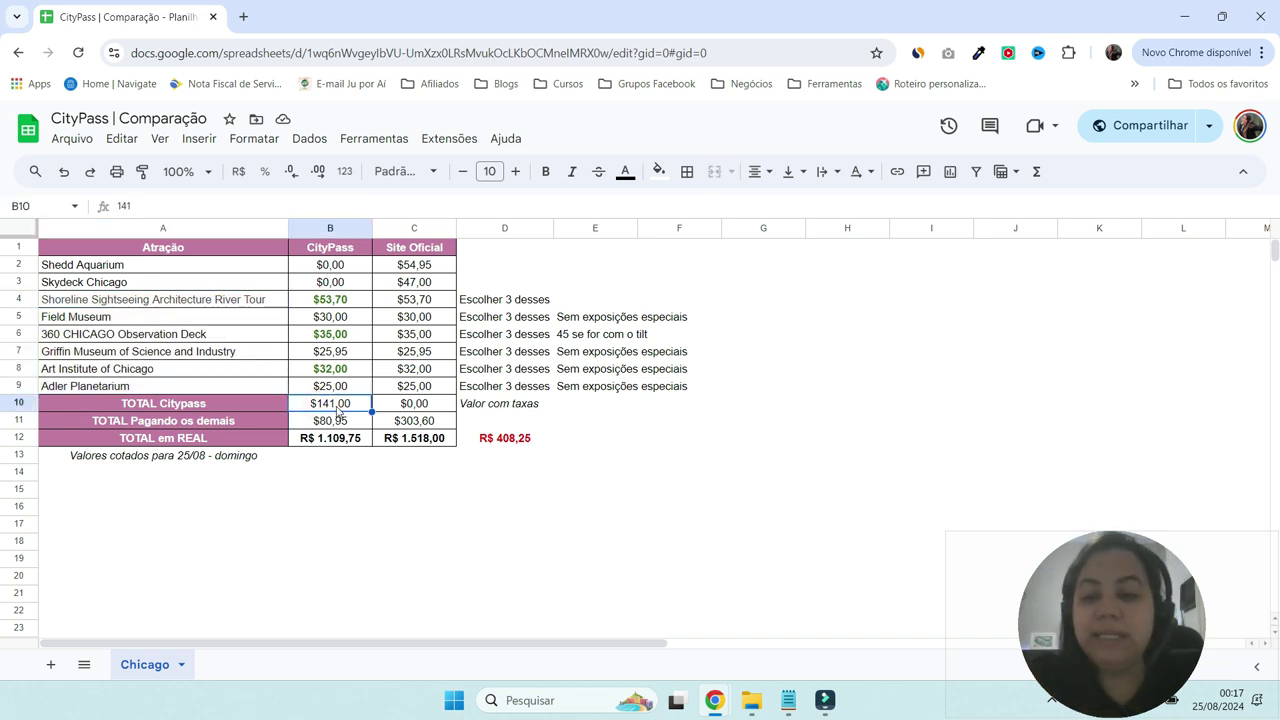
left_click(257, 422)
left_click(313, 421)
double_click(336, 421)
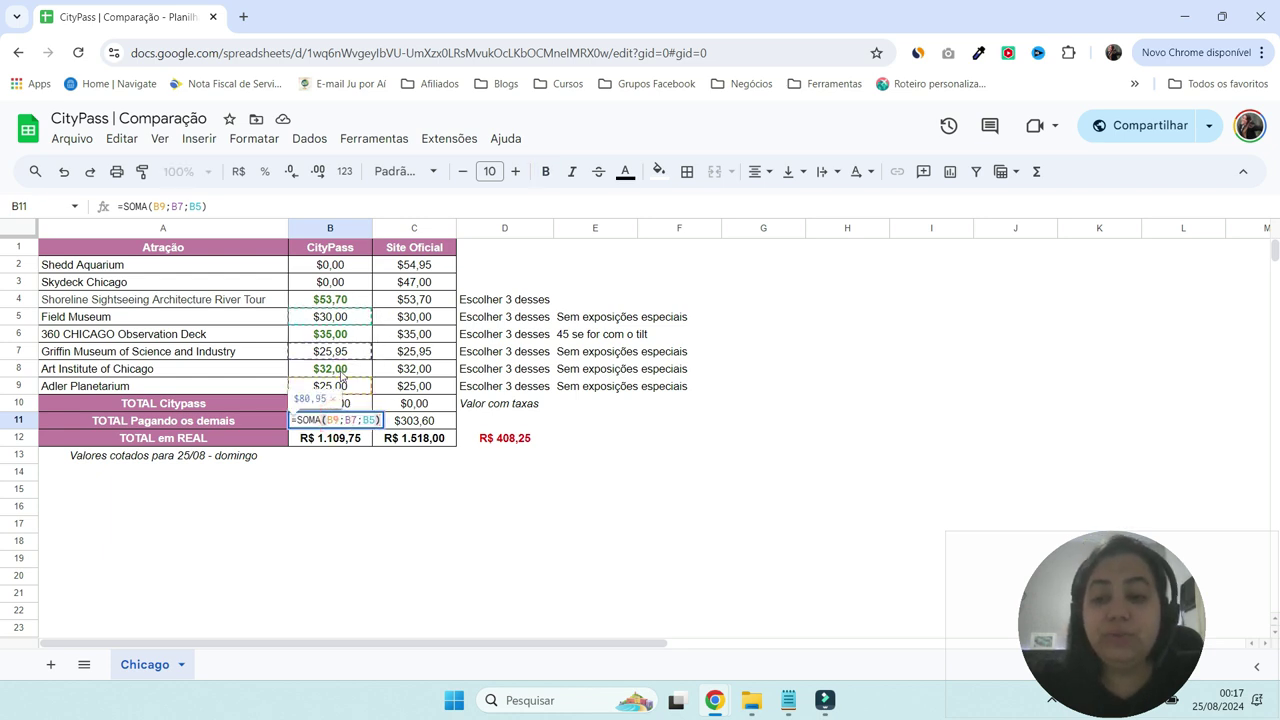
key("Return")
left_click(345, 405)
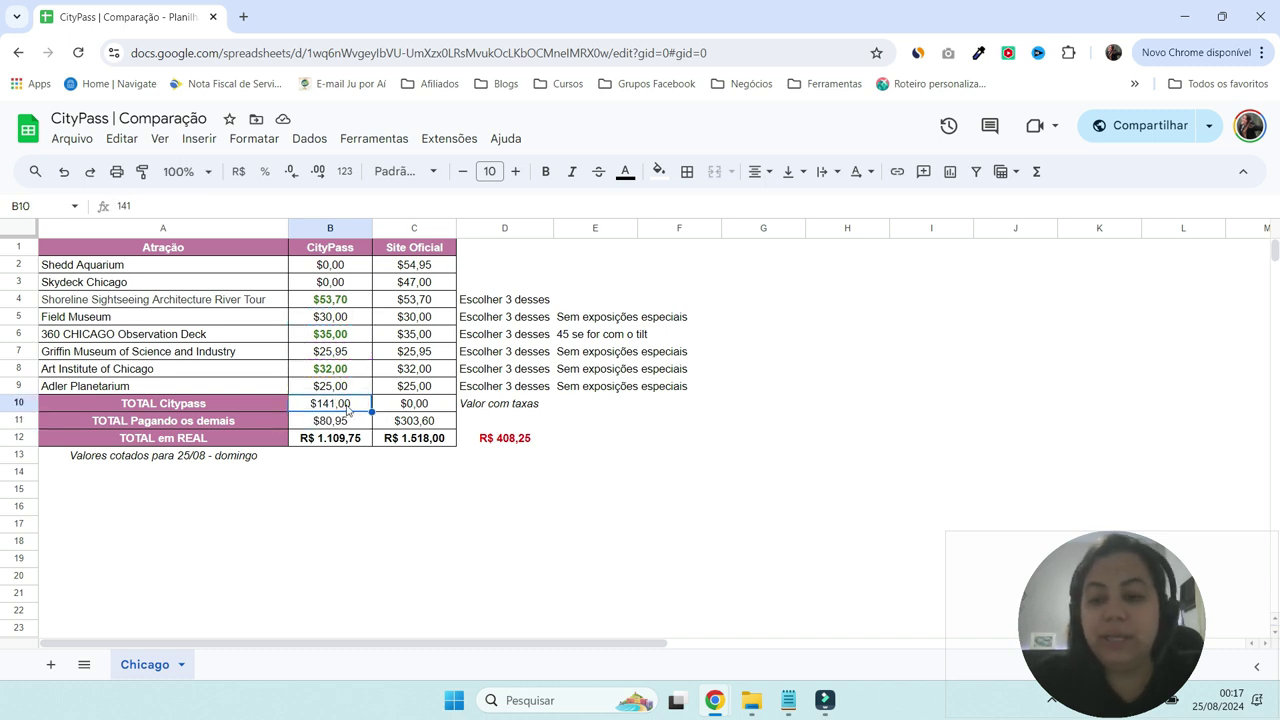
Highlight the two fixed attractions, and the CityPass prices of the Shoreline river tour, 360 CHICAGO and Art Institute together.
left_click_drag(196, 267, 326, 281)
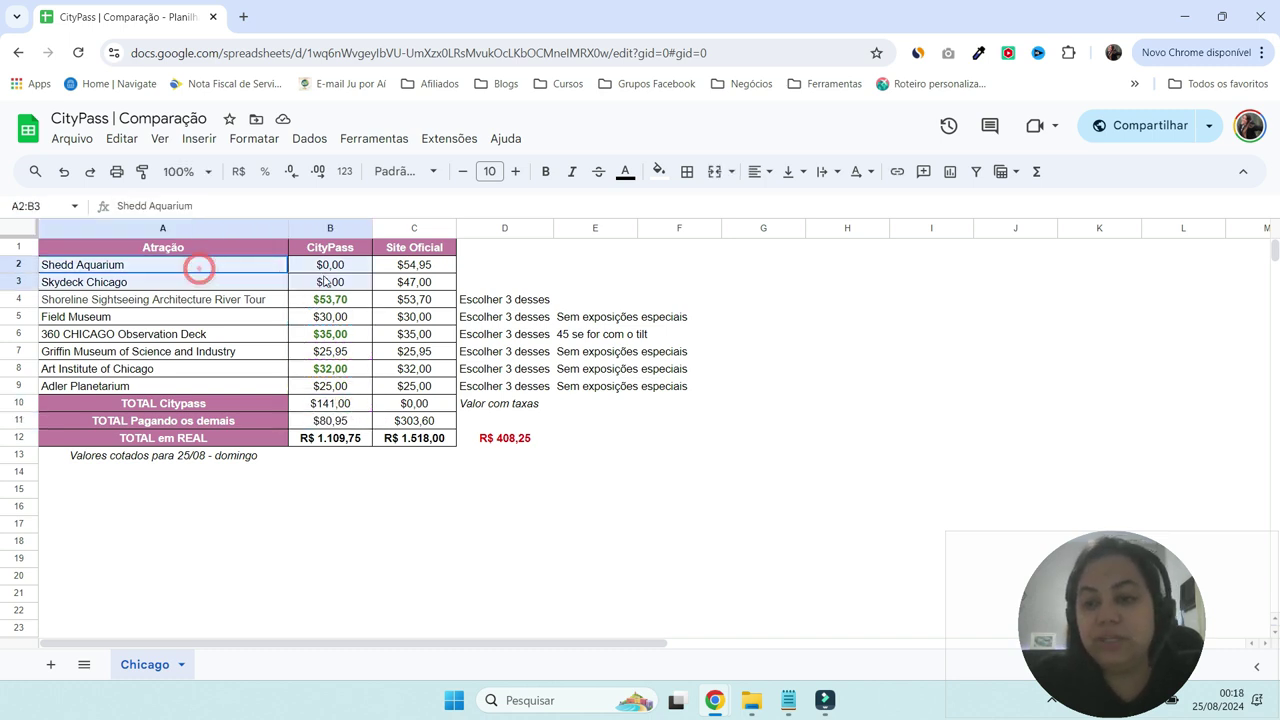
left_click(327, 300)
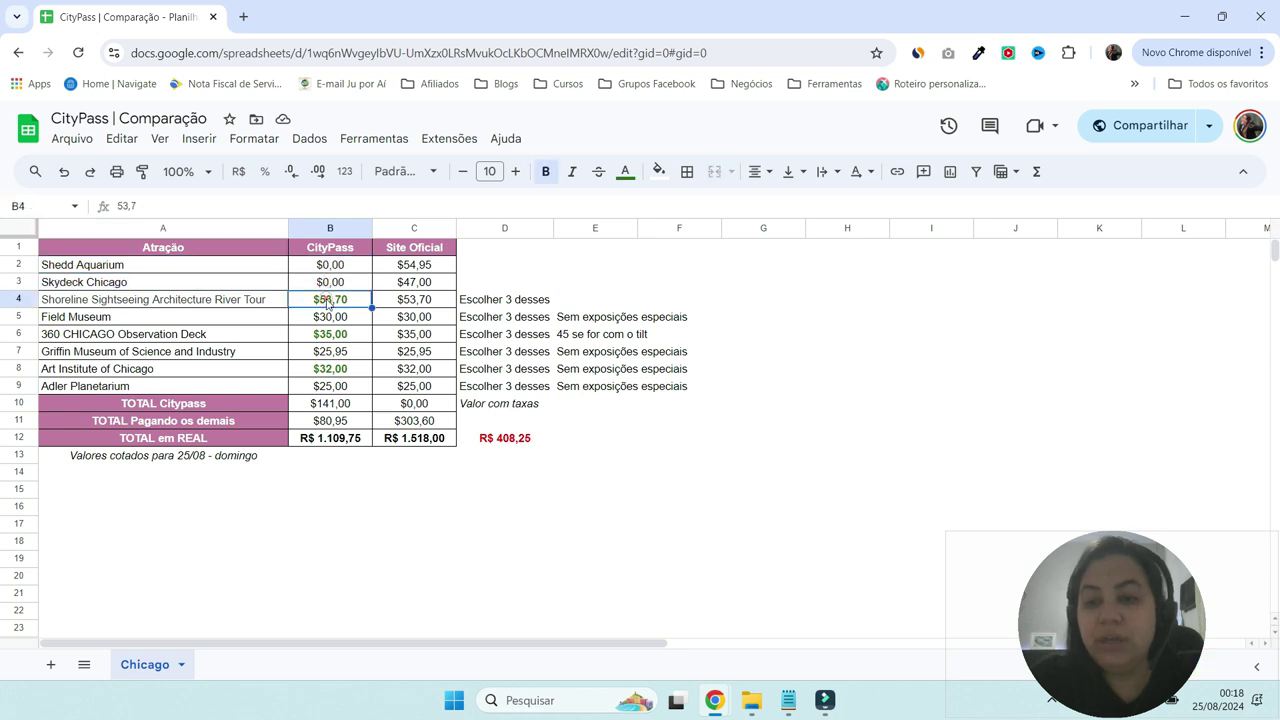
left_click(331, 338, "ctrl")
left_click(331, 371, "ctrl")
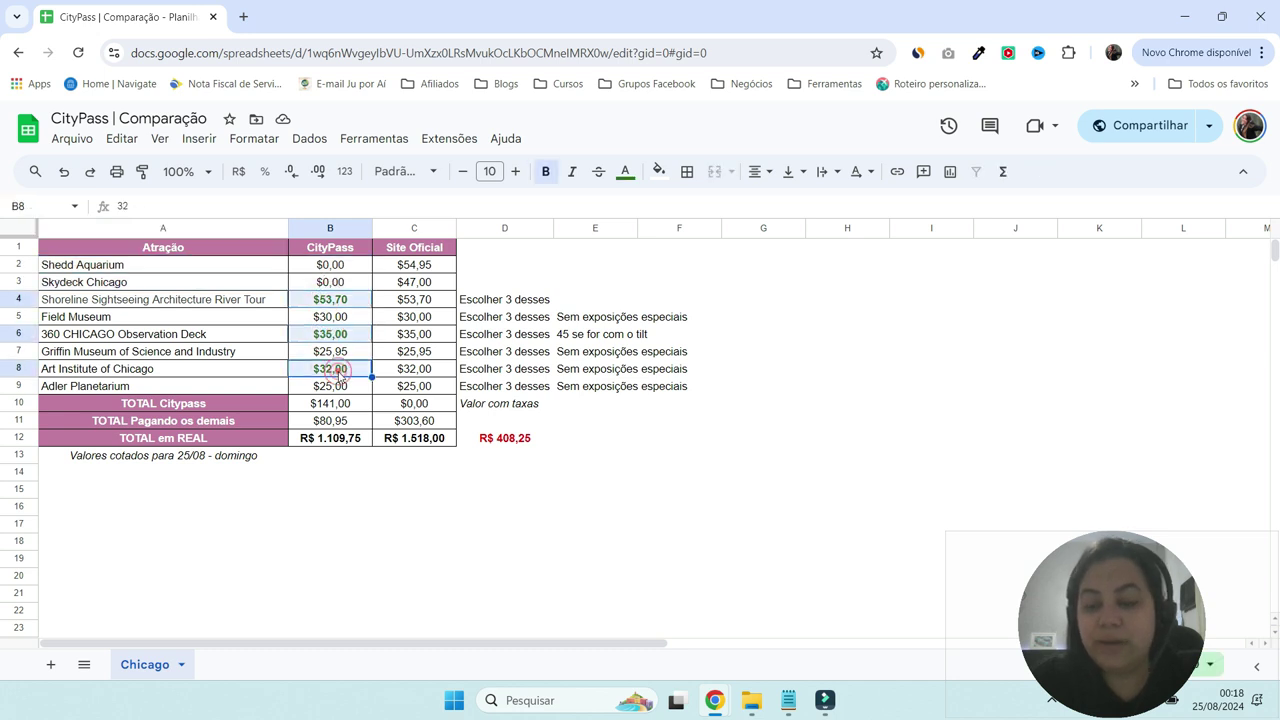
Inspect the formulas for the CityPass extras total, both totals in reais and the price difference beside them.
double_click(345, 424)
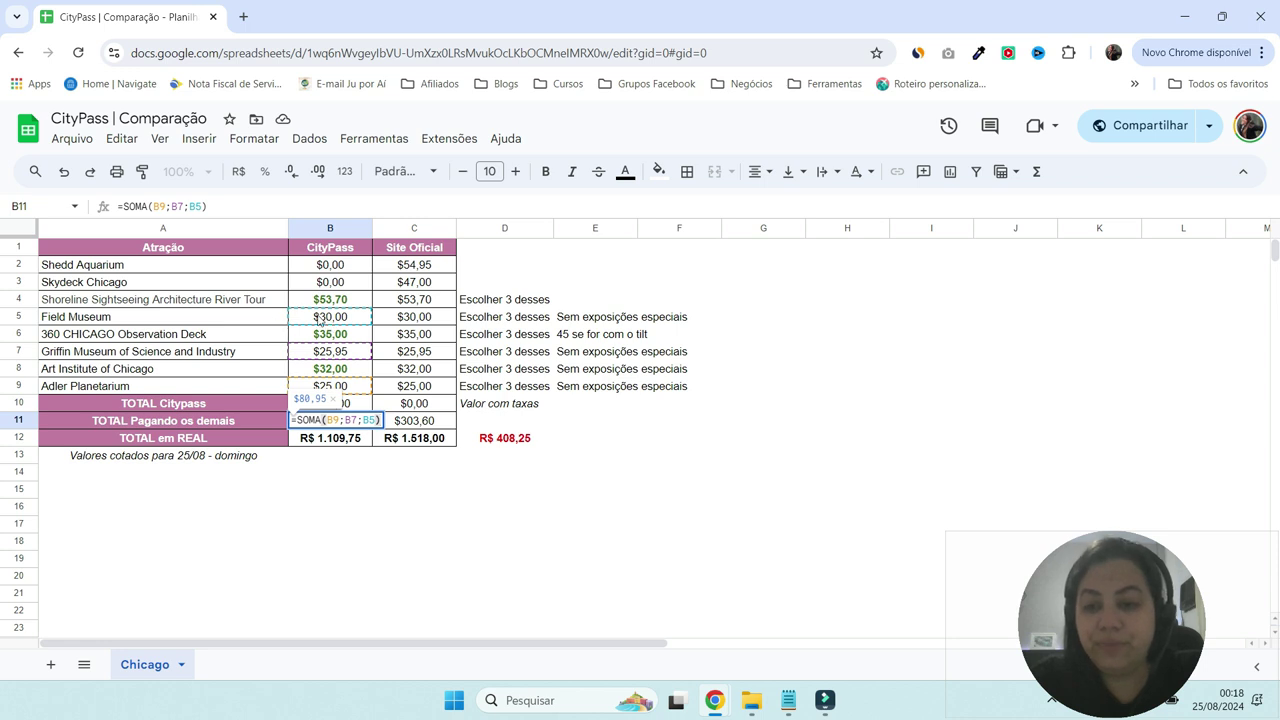
key("Escape")
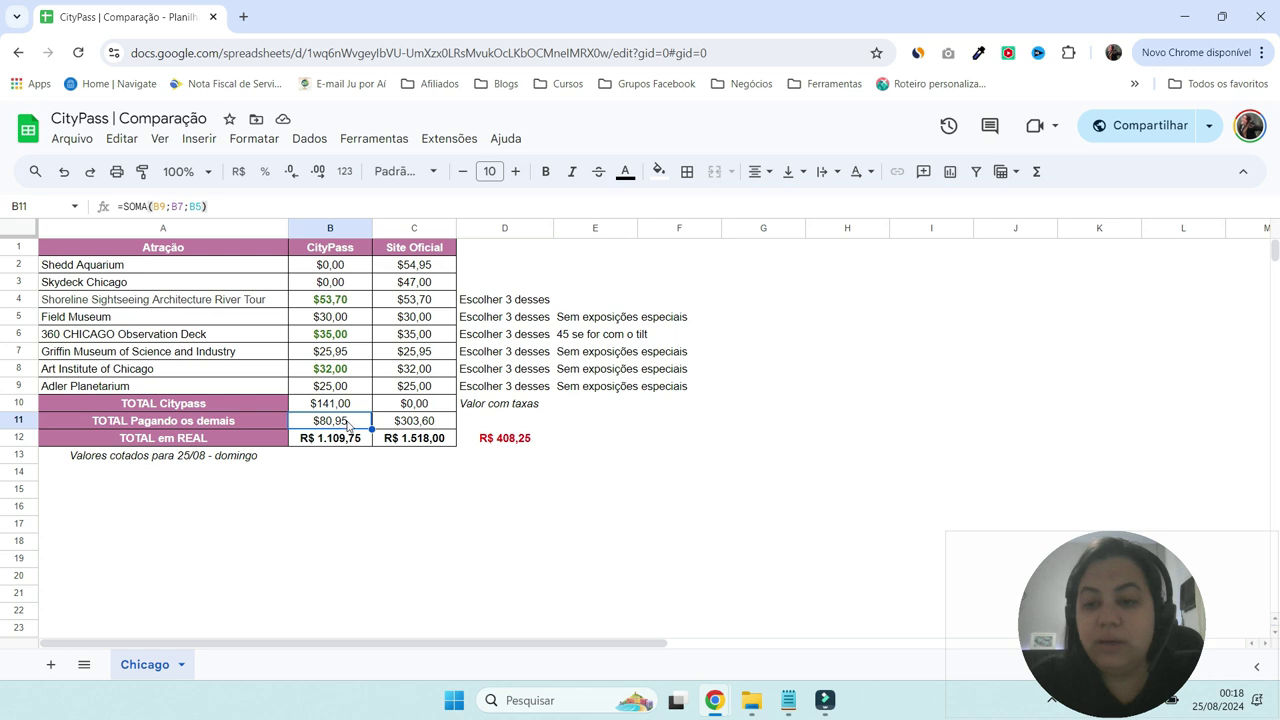
double_click(345, 437)
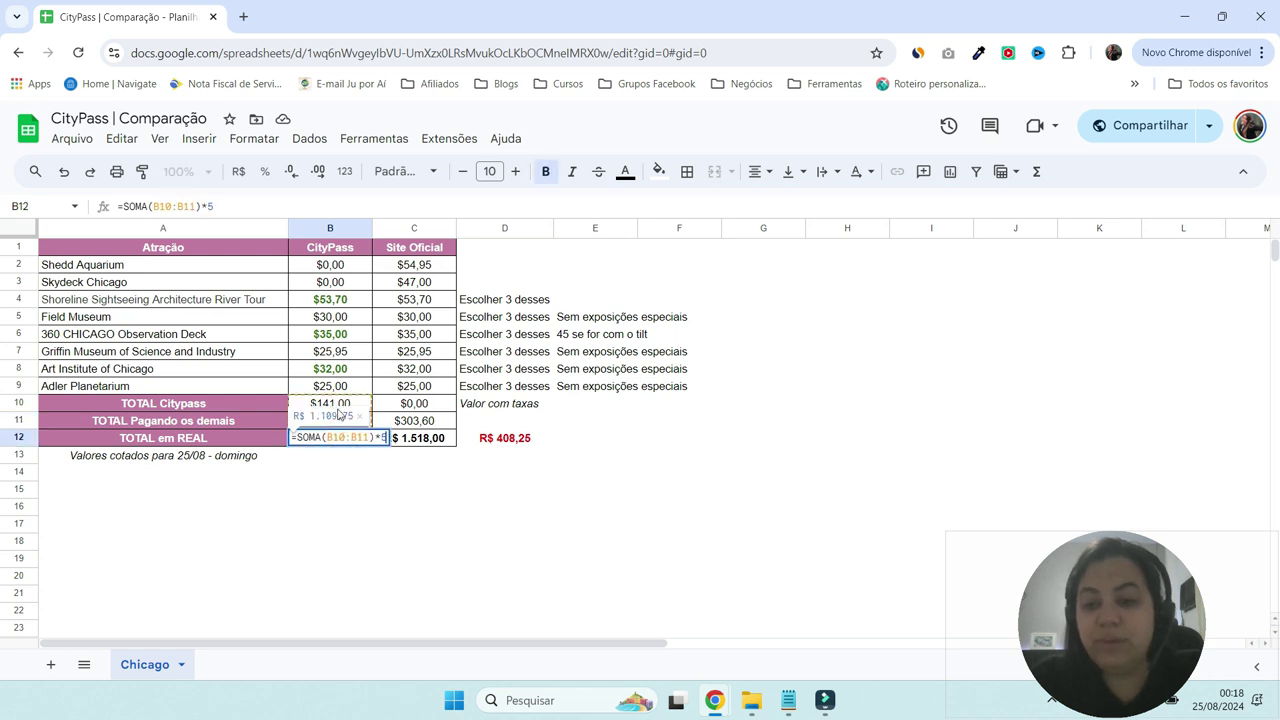
key("Escape")
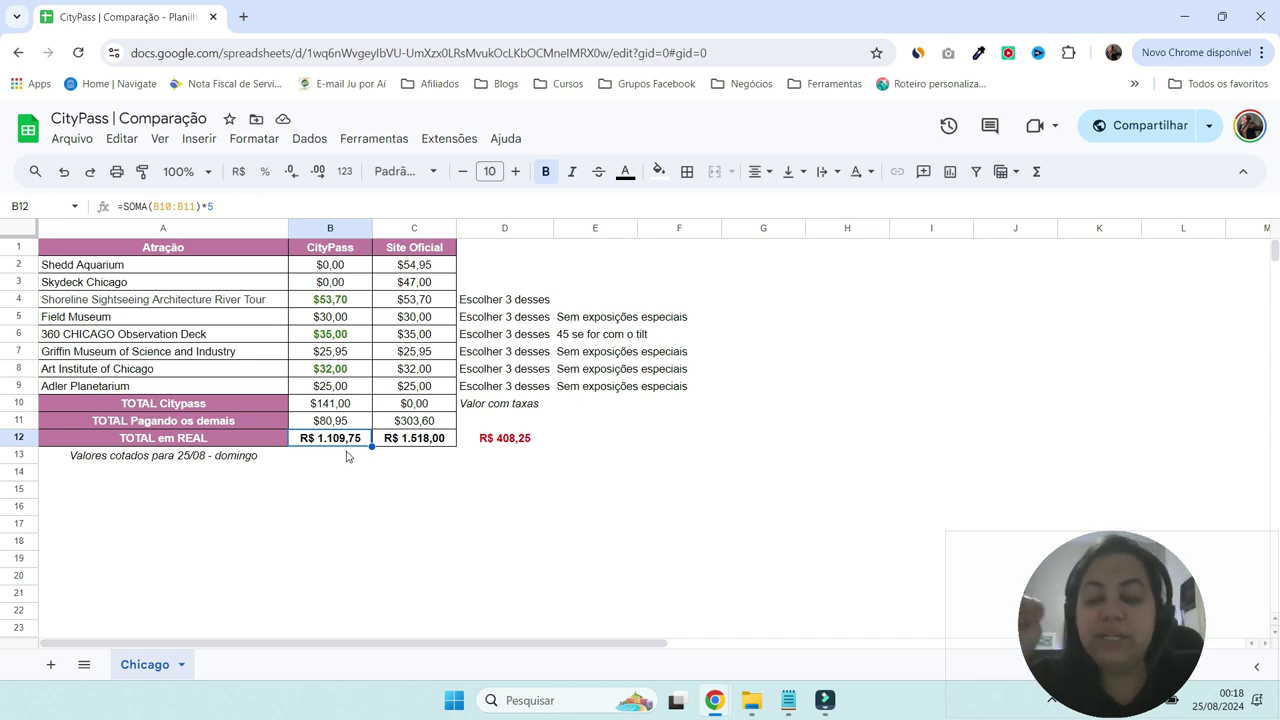
left_click(420, 442)
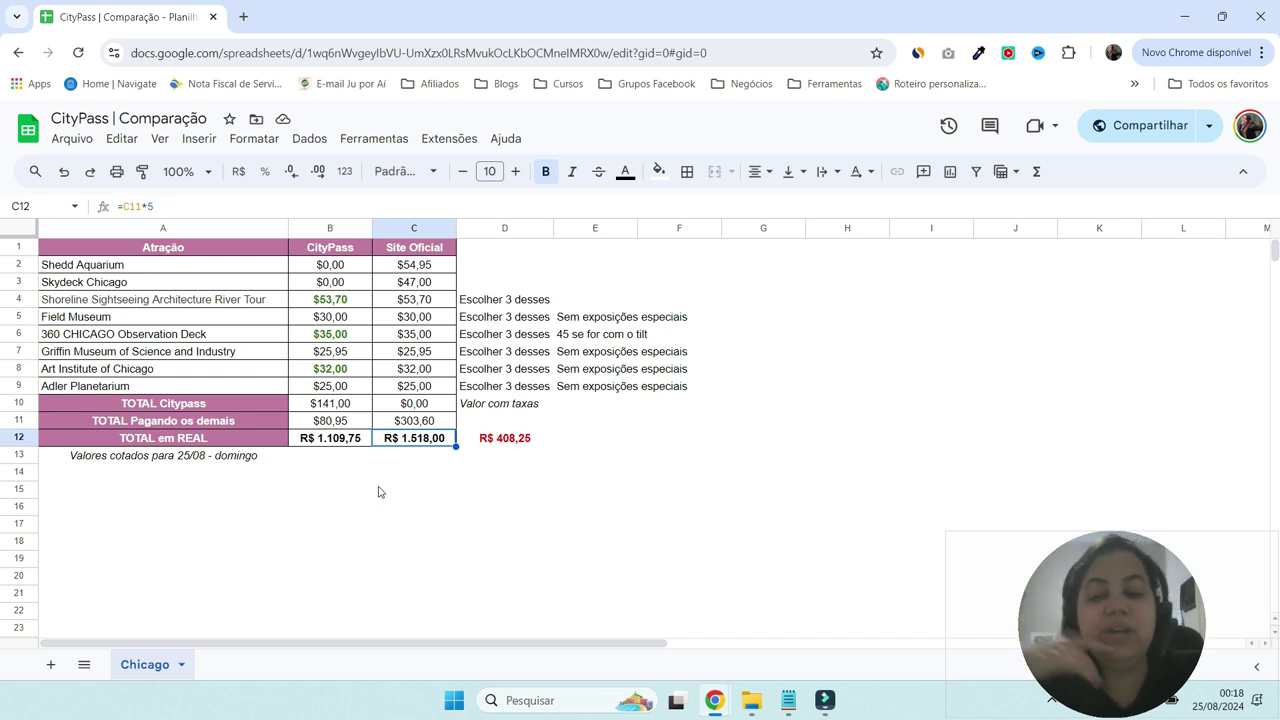
left_click(497, 443)
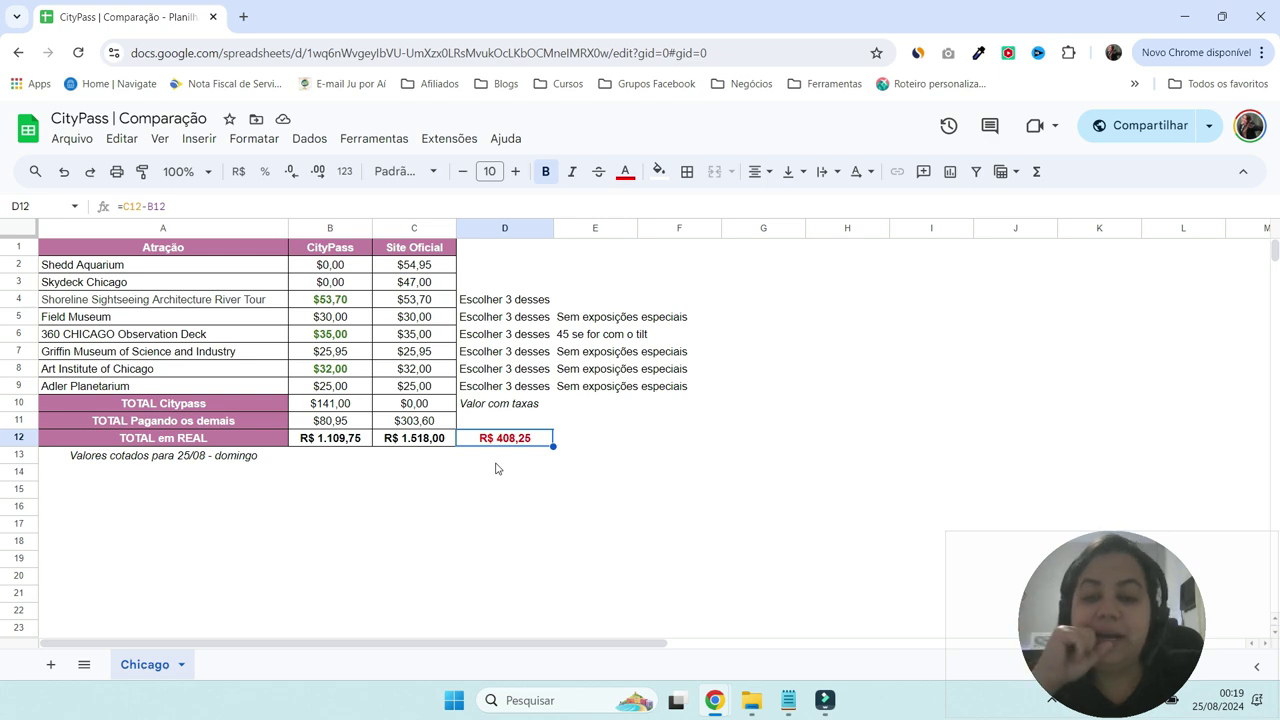
Reopen the closed Chicago CityPASS page and review its savings headline and the adult and child pass prices.
key("ctrl+shift+t")
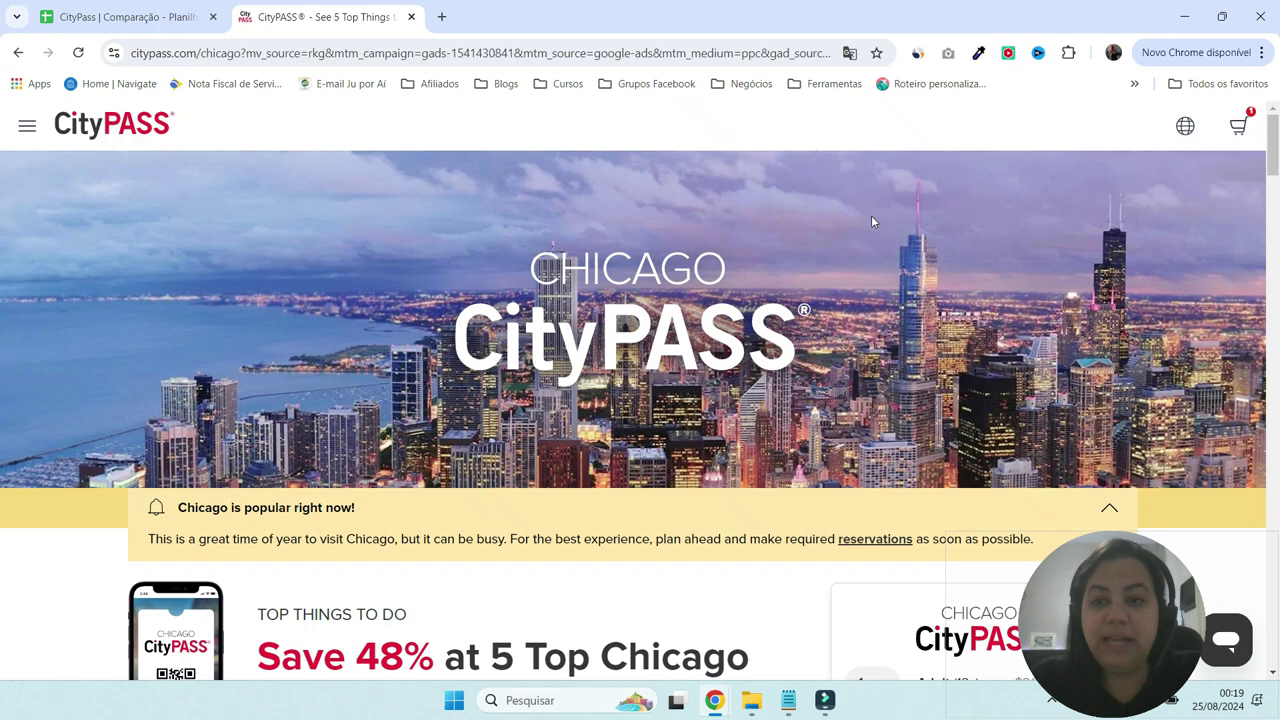
scroll(871, 221, "down", 4)
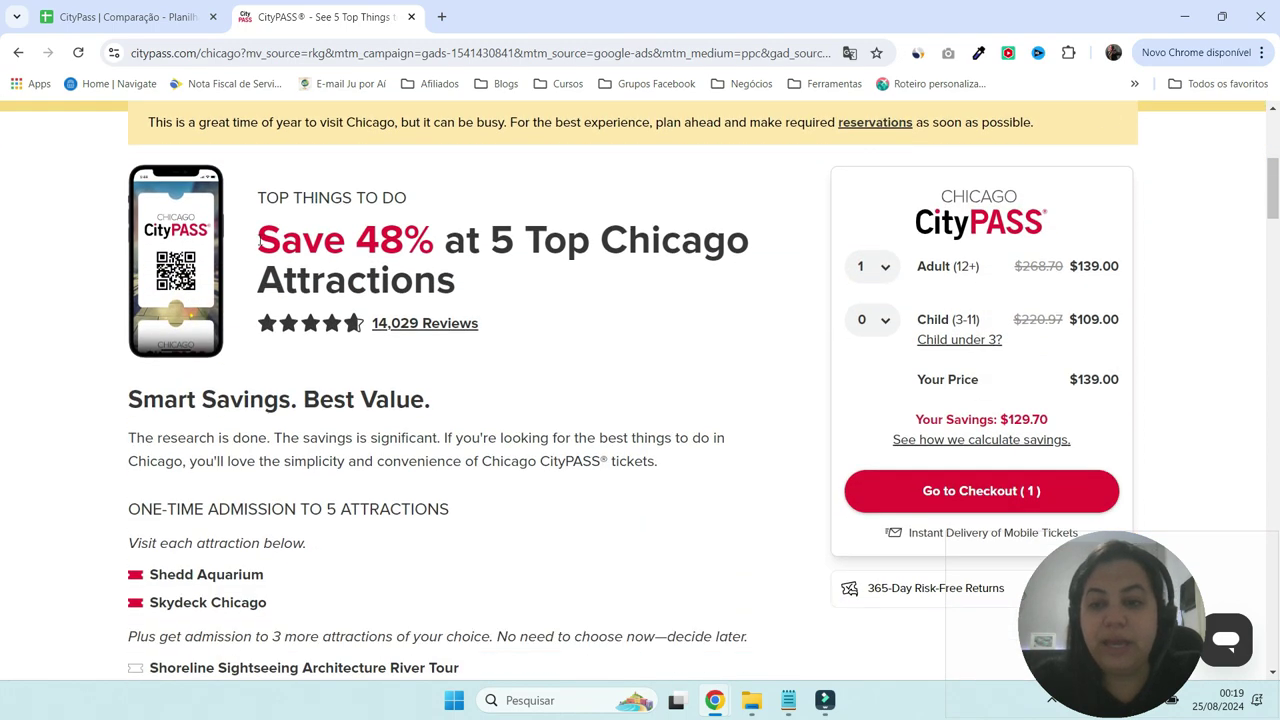
left_click_drag(257, 237, 645, 272)
left_click(645, 272)
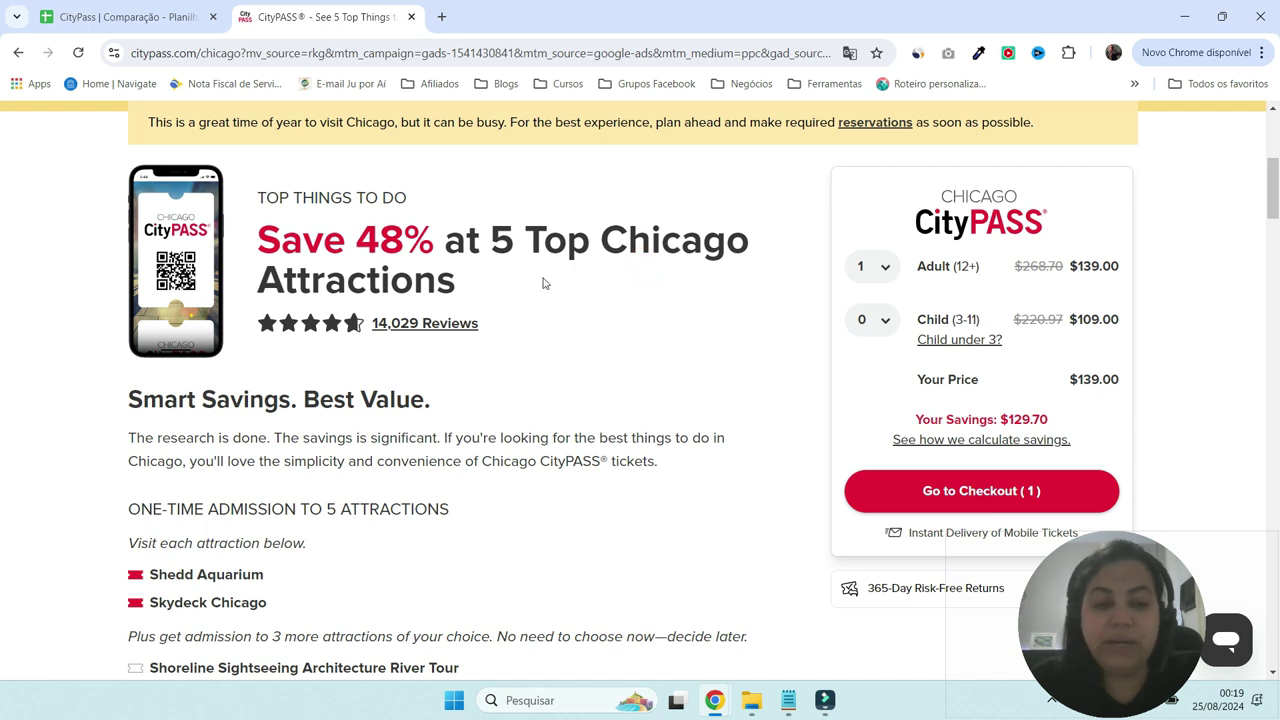
left_click_drag(1070, 264, 1127, 312)
left_click(1107, 318)
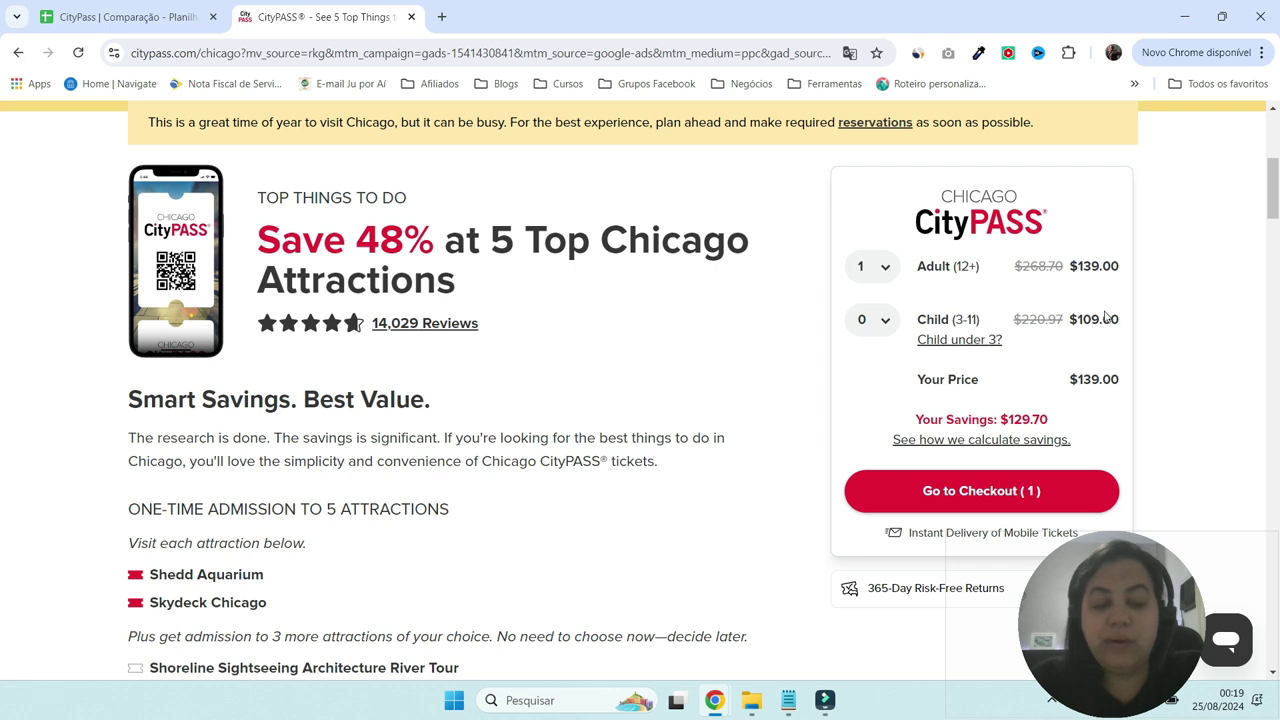
left_click_drag(1079, 266, 1114, 266)
left_click(1115, 266)
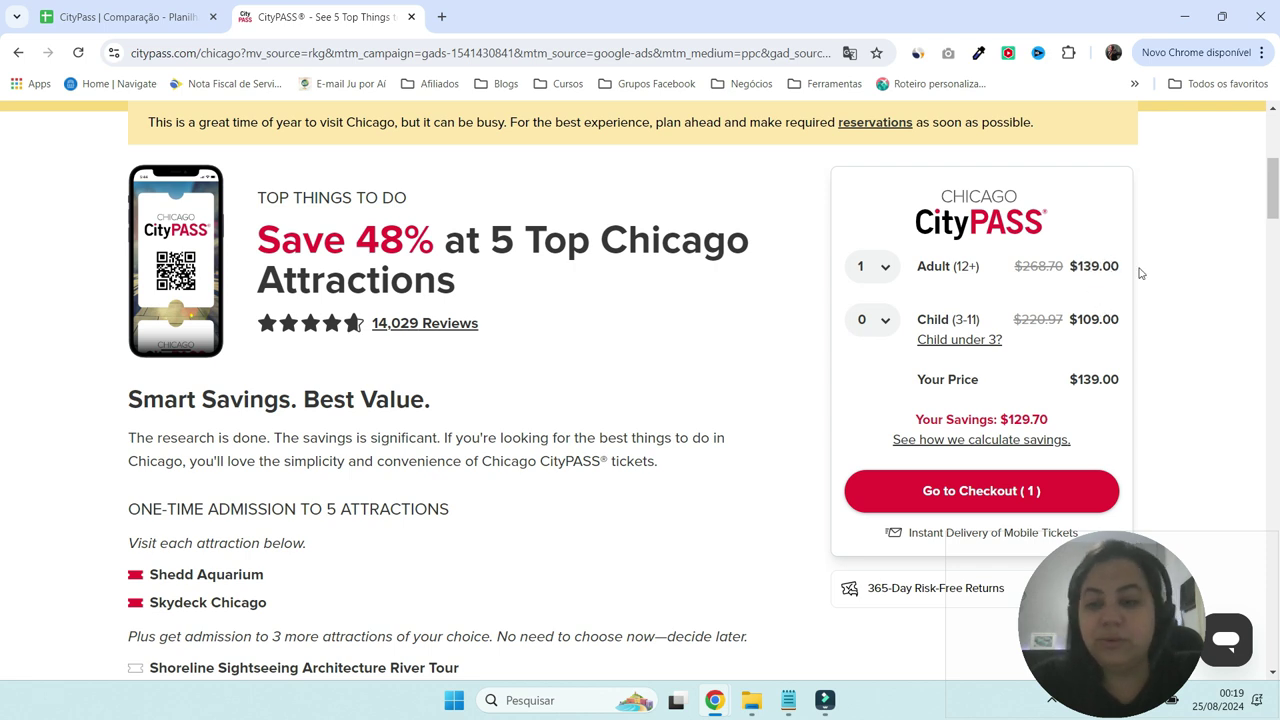
Review the list of attractions covered by the Chicago CityPASS, including the choices for the three optional admissions.
scroll(1138, 272, "down", 2)
scroll(672, 296, "down", 1)
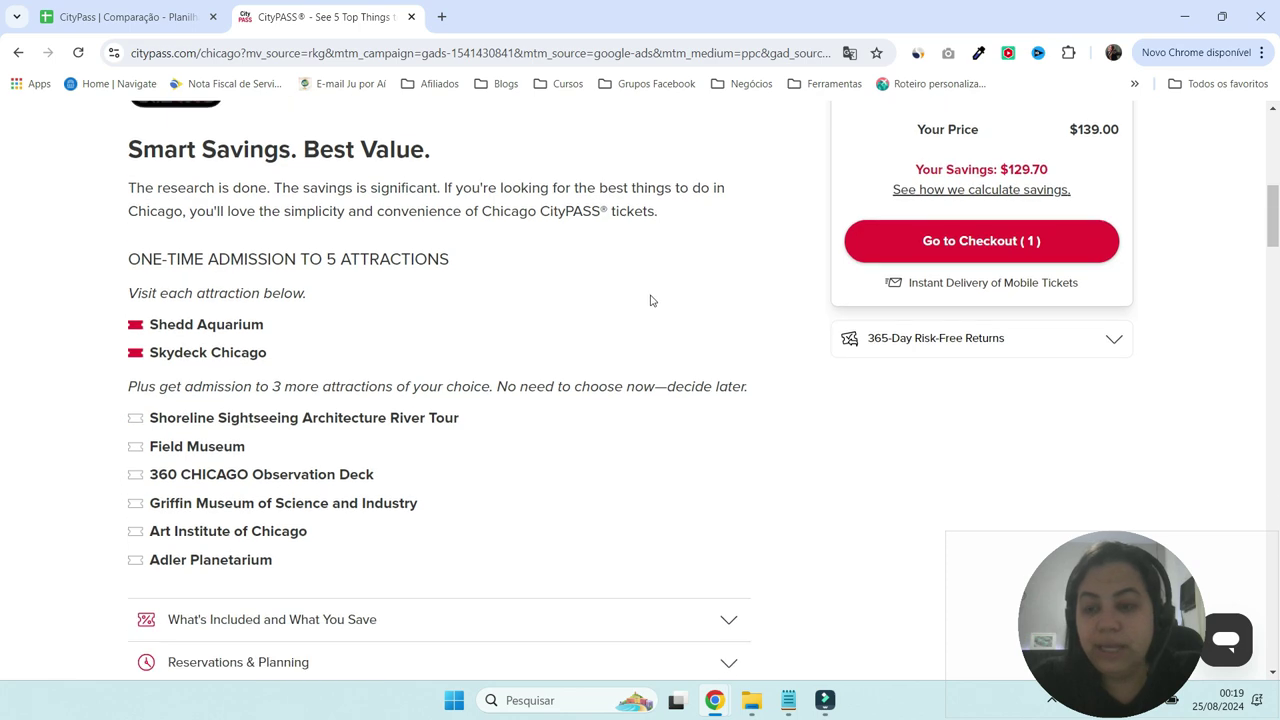
scroll(646, 294, "down", 1)
left_click_drag(147, 160, 417, 383)
left_click(417, 377)
scroll(674, 291, "down", 2)
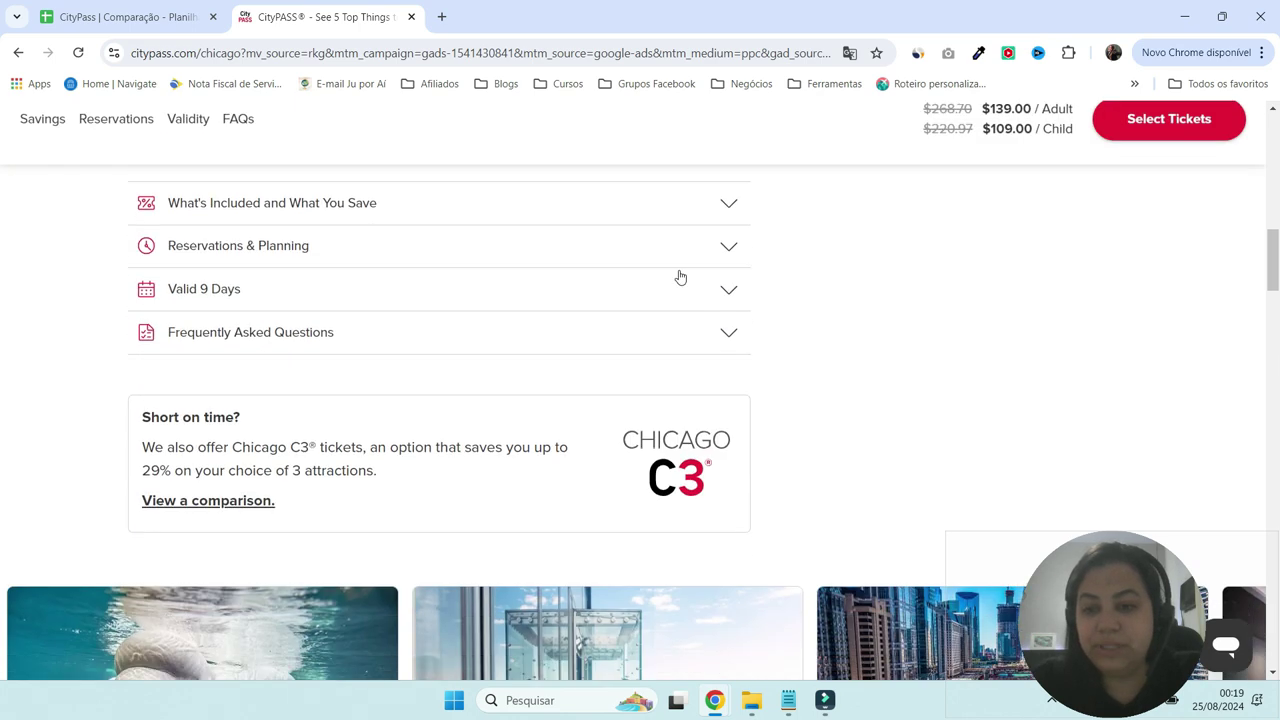
Expand "What's Included and What You Save", dismiss the purchase notification and review the savings comparison and box office prices.
left_click(691, 203)
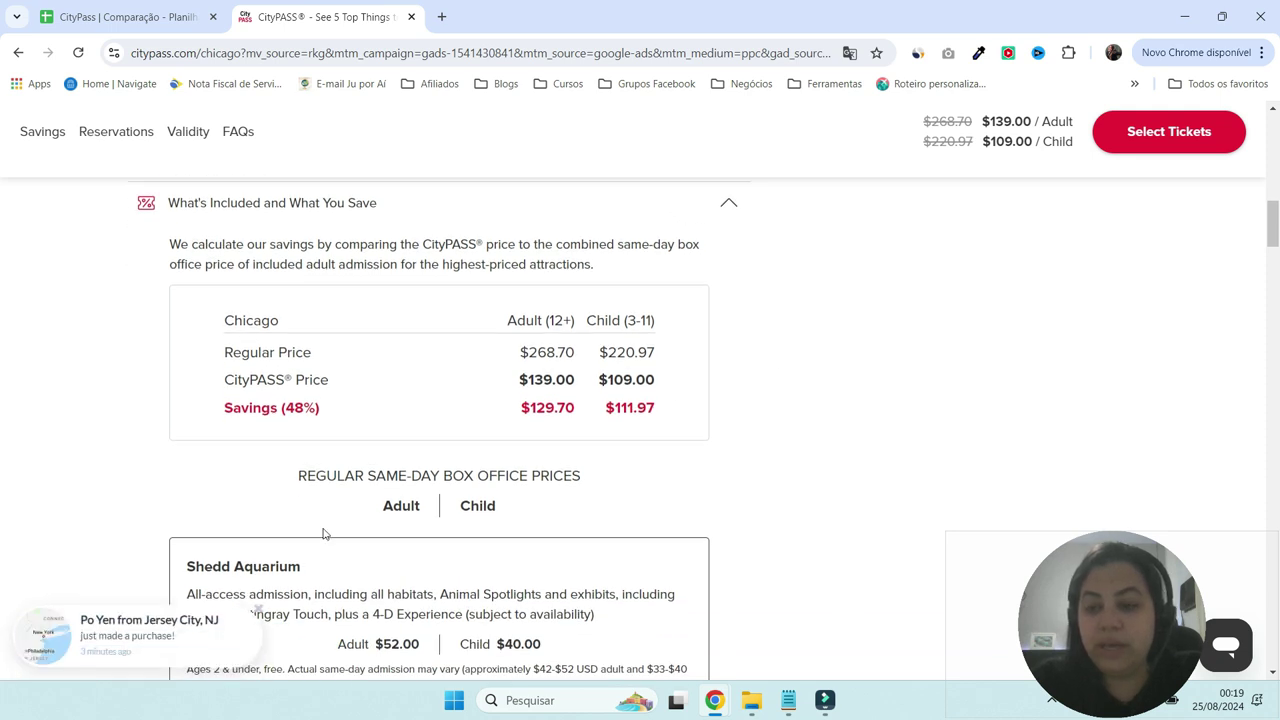
left_click(258, 609)
scroll(711, 374, "down", 3)
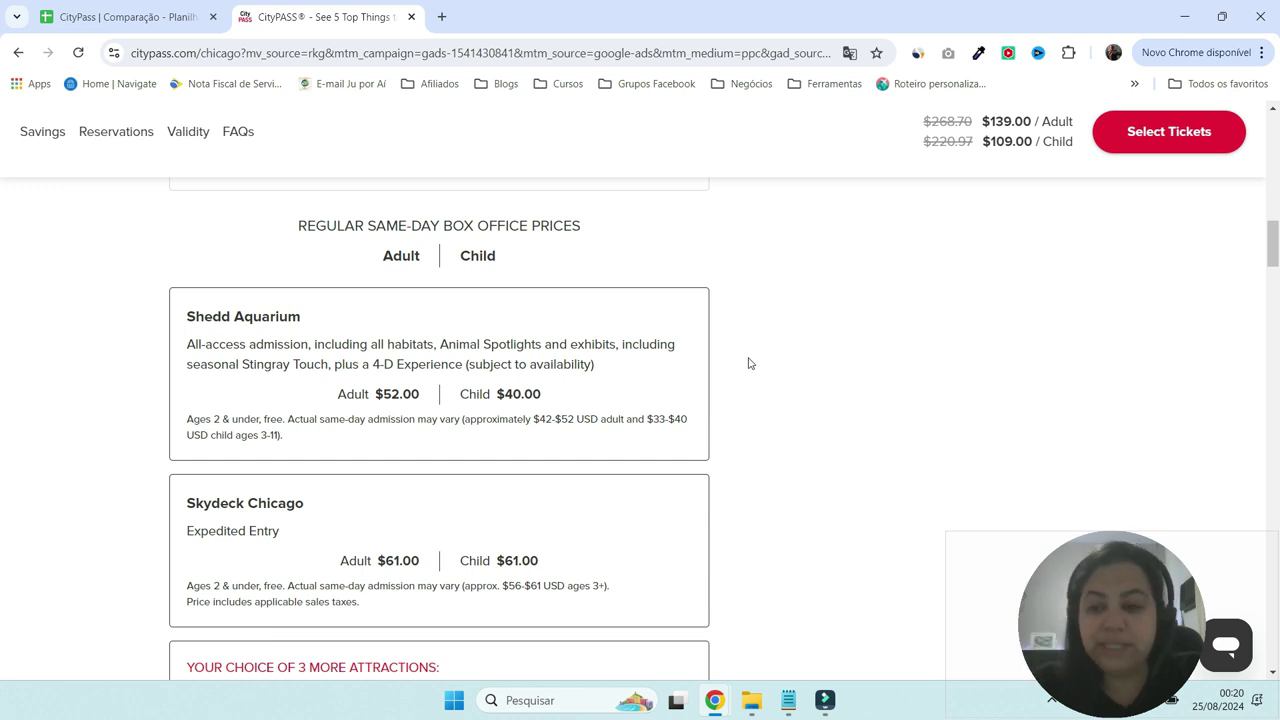
scroll(751, 363, "down", 2)
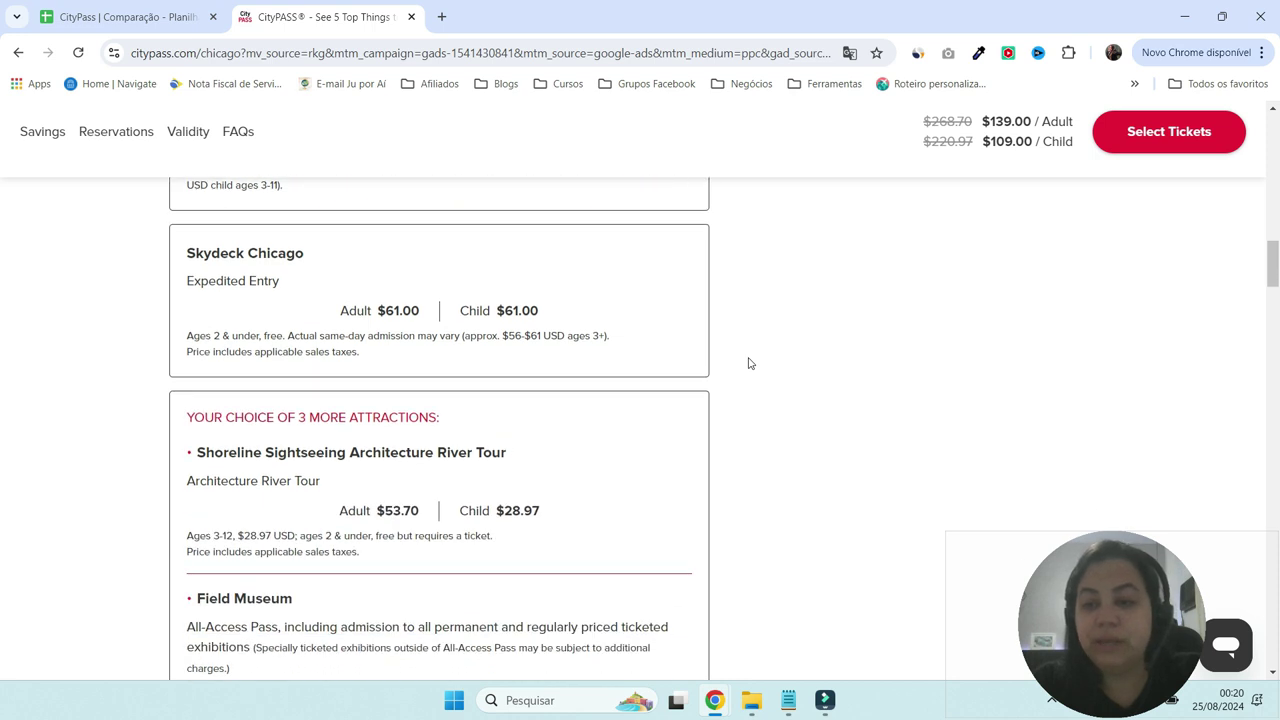
scroll(751, 363, "down", 2)
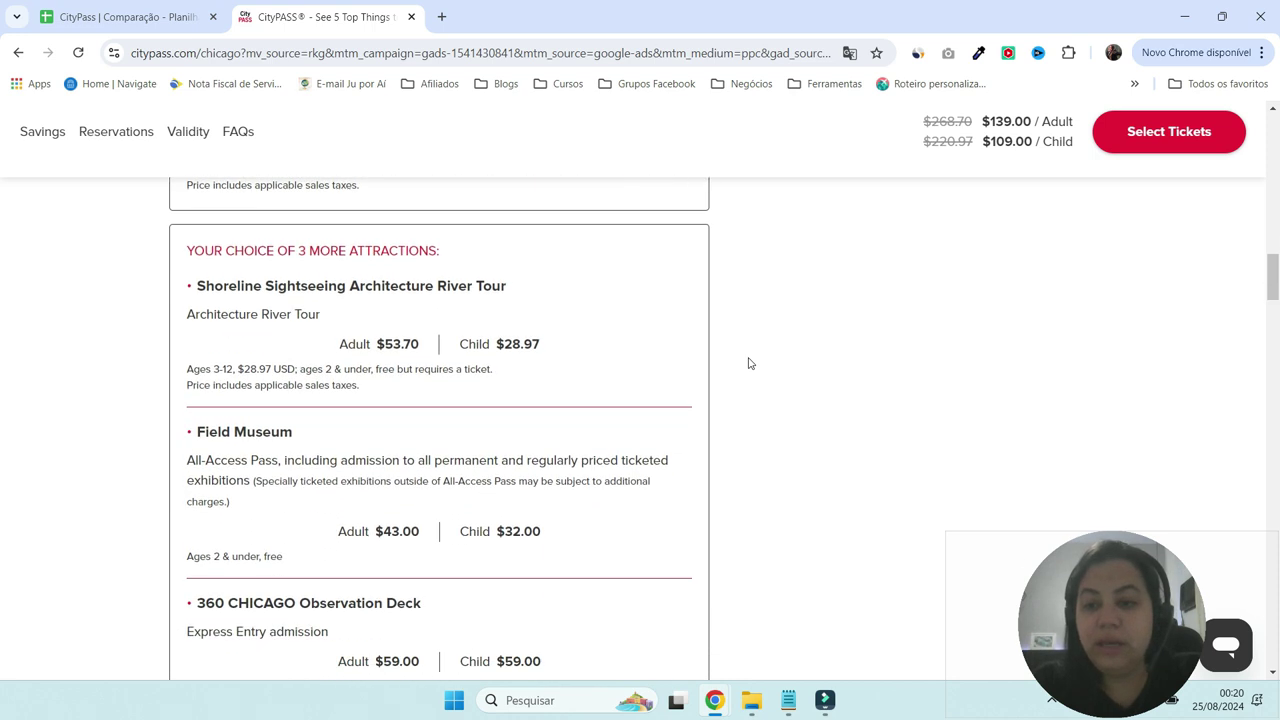
scroll(751, 363, "down", 2)
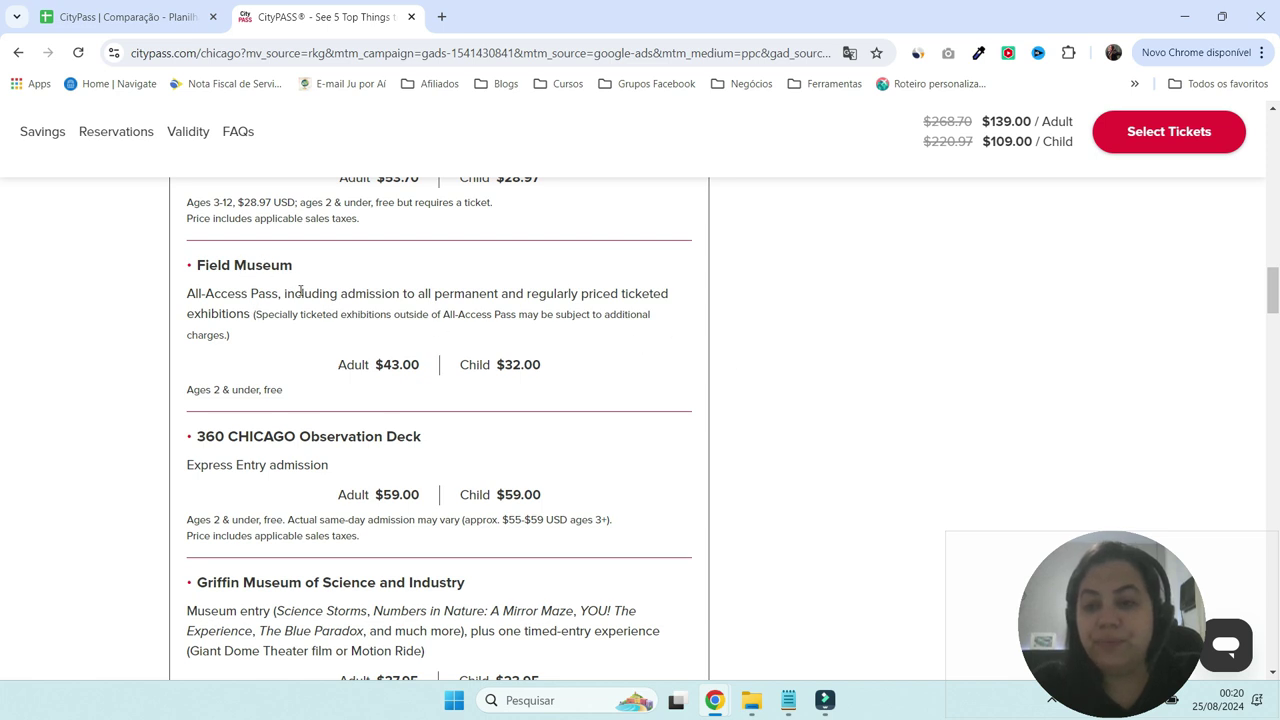
Examine the Field Museum's All-Access Pass admission details and the entries for the museums listed after it.
left_click_drag(300, 293, 675, 295)
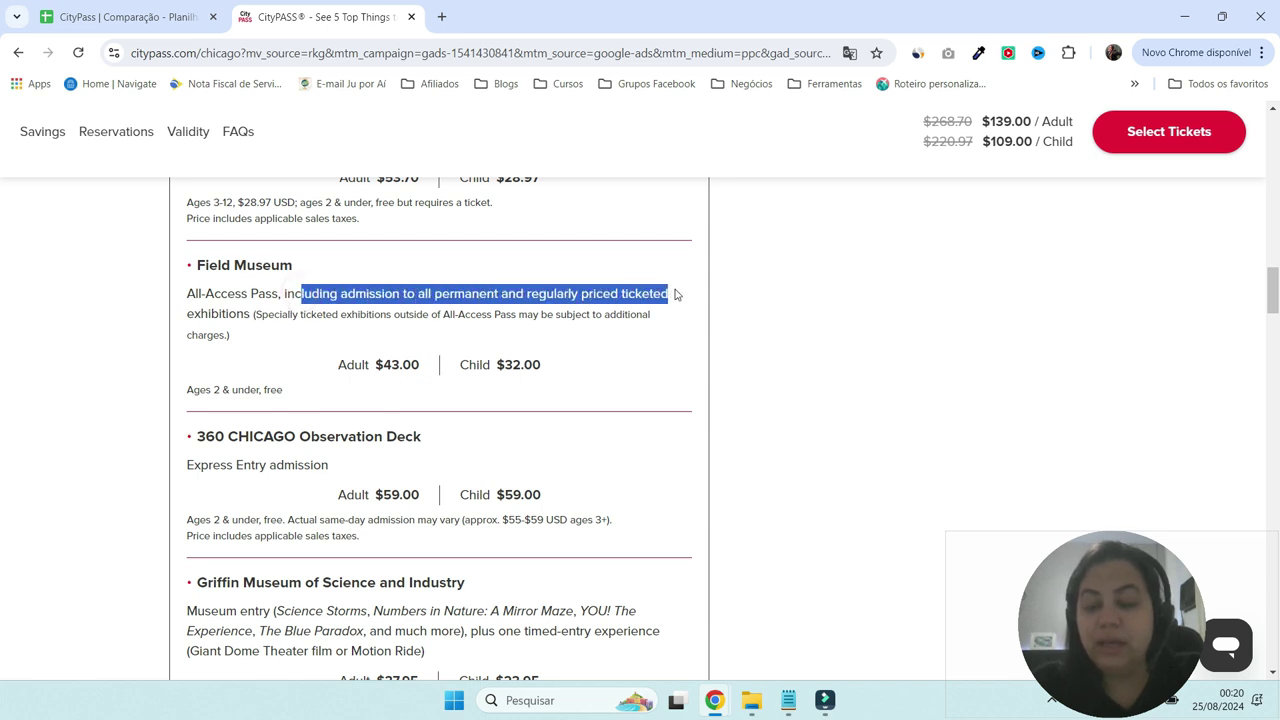
left_click(528, 291)
left_click_drag(286, 293, 630, 293)
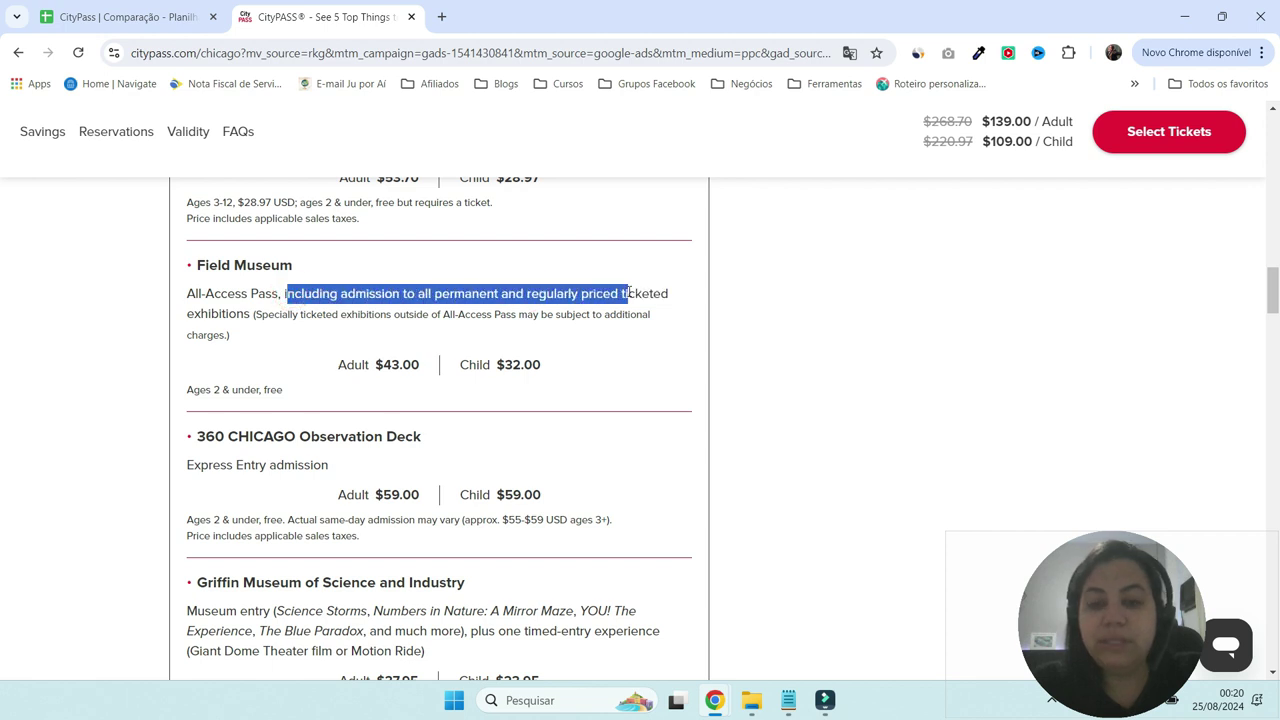
left_click(633, 291)
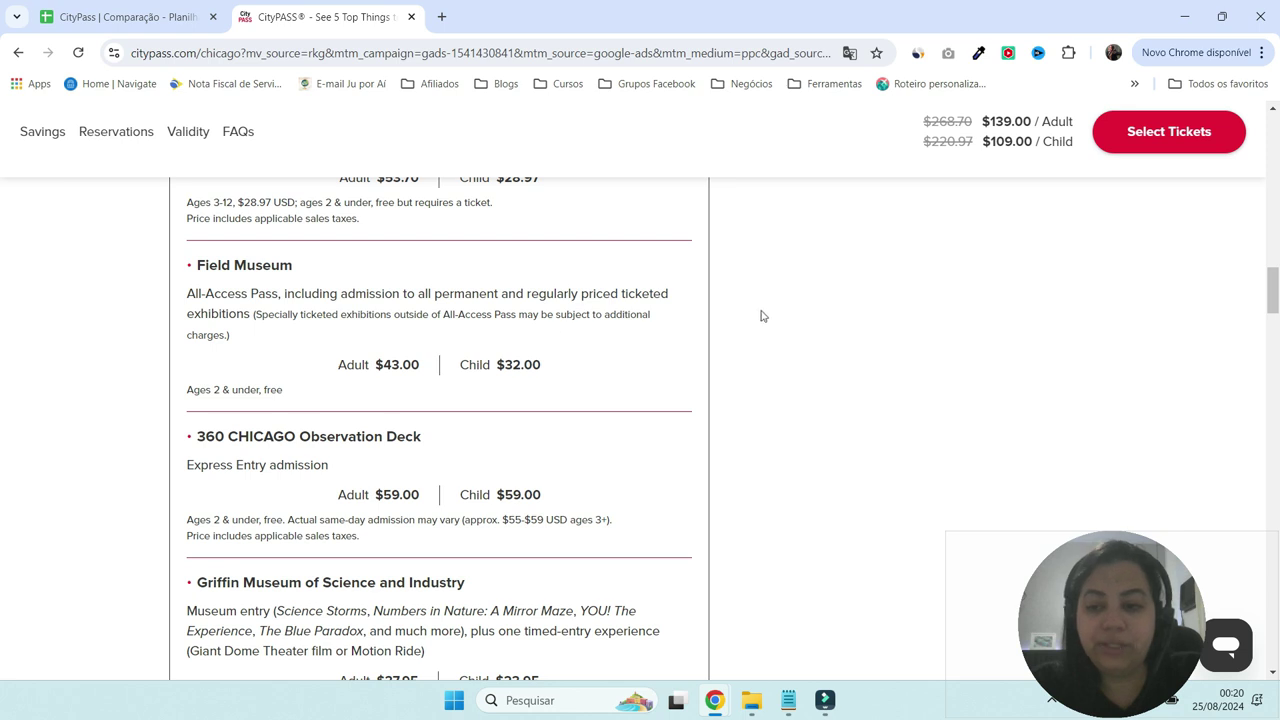
scroll(763, 314, "down", 3)
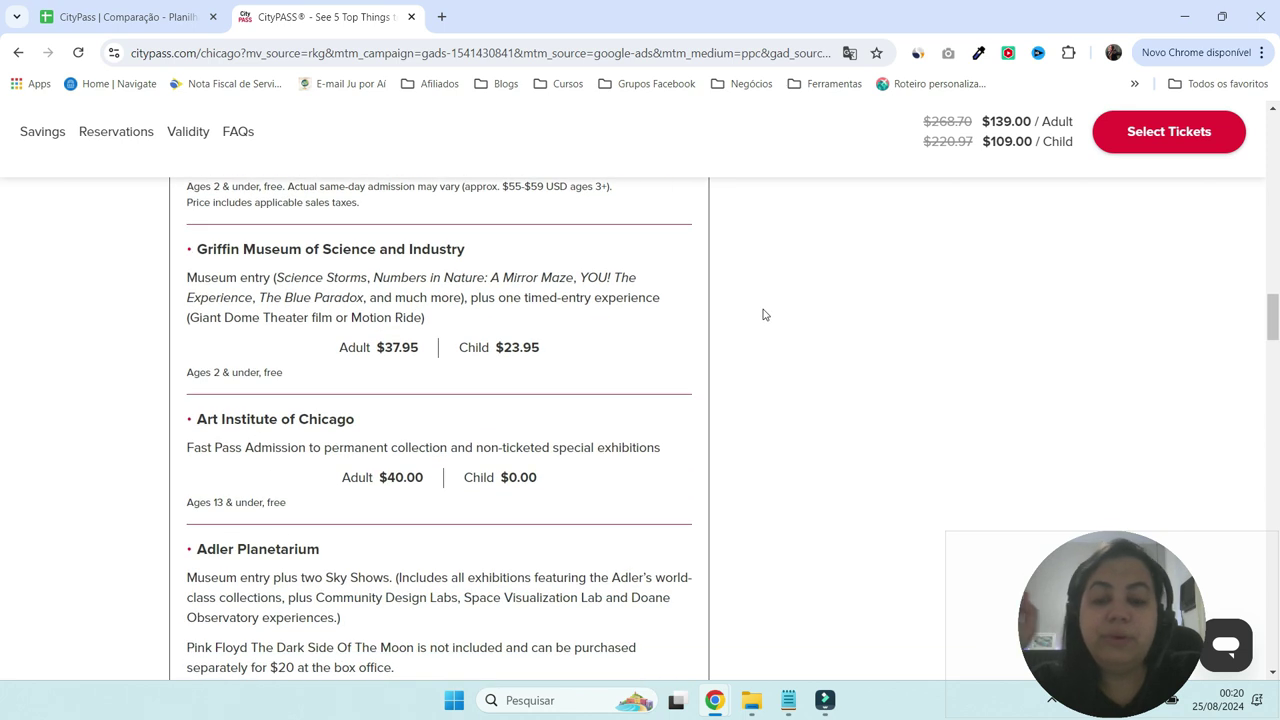